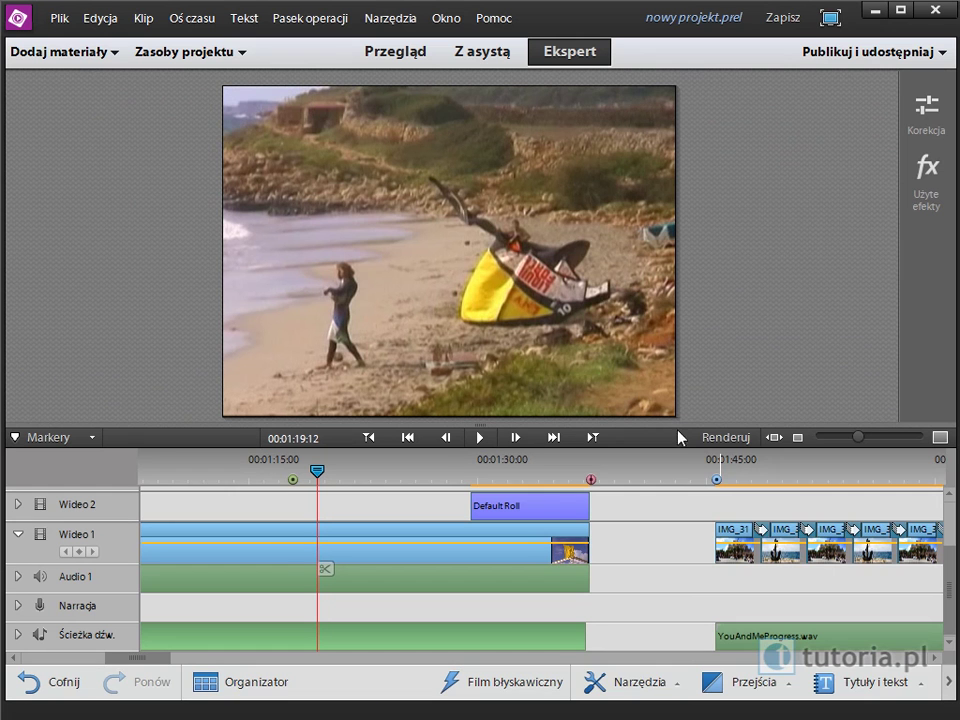
Bring up the Wybierz motyw menu theme chooser via Narzędzia > Menu filmu, showing Sport themes
{"action": "left_click", "coordinate": [636, 692]}
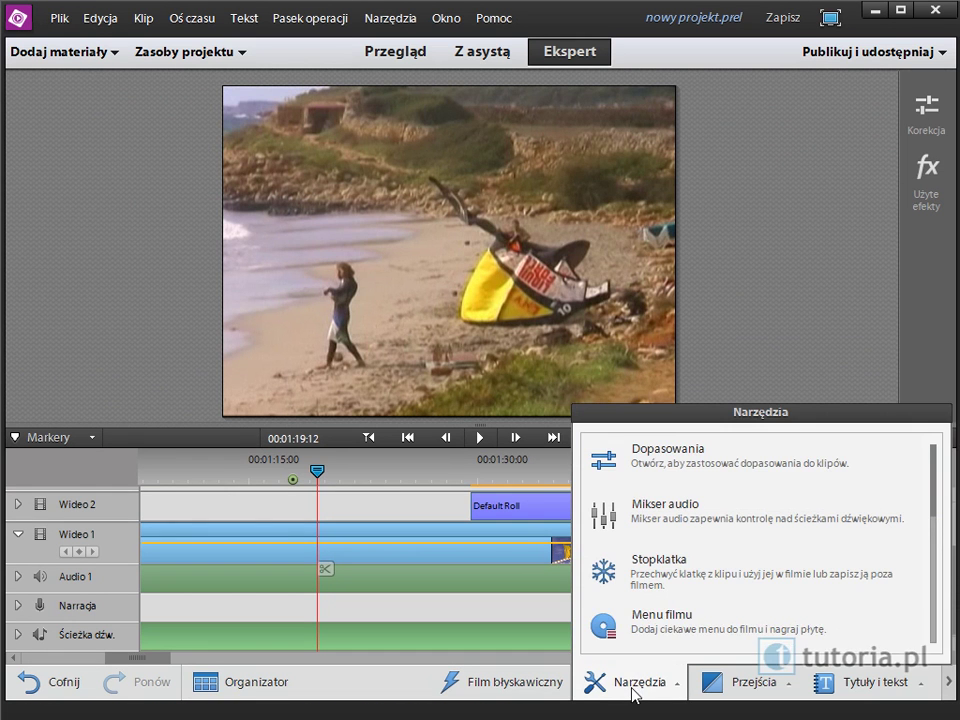
{"action": "left_click", "coordinate": [697, 627]}
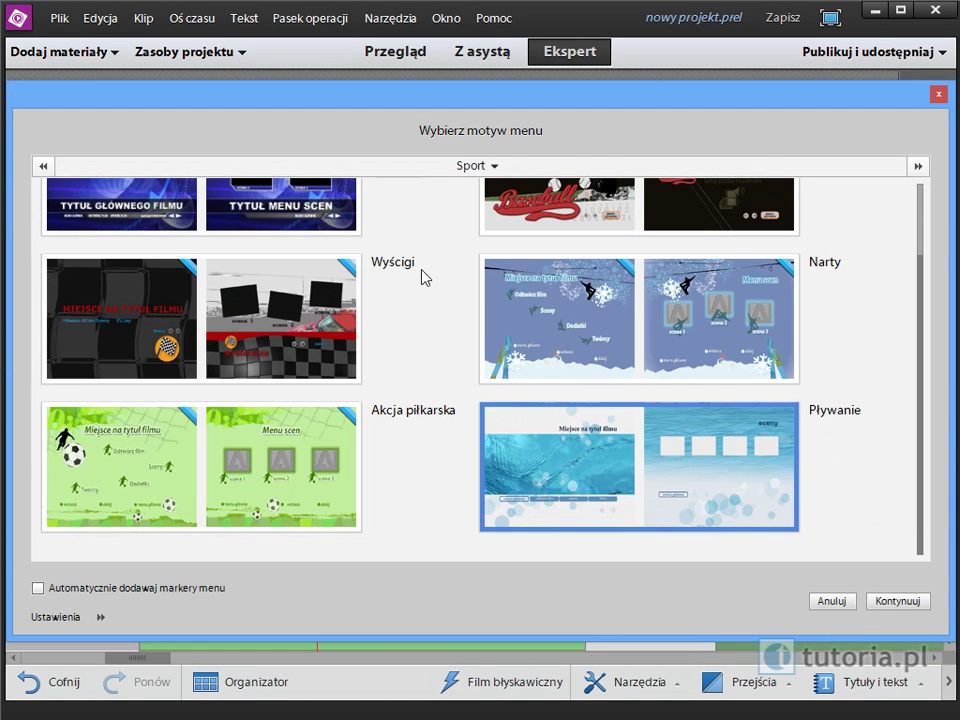
Leave the theme category on Sport and cancel the theme chooser without applying a theme
{"action": "left_click", "coordinate": [463, 172]}
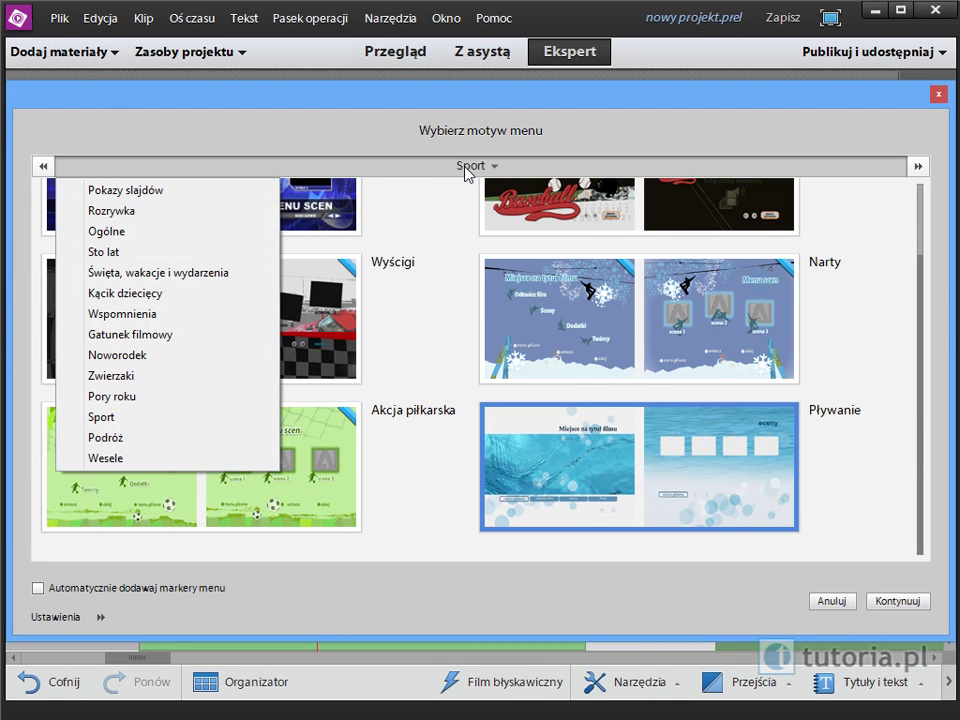
{"action": "left_click", "coordinate": [466, 170]}
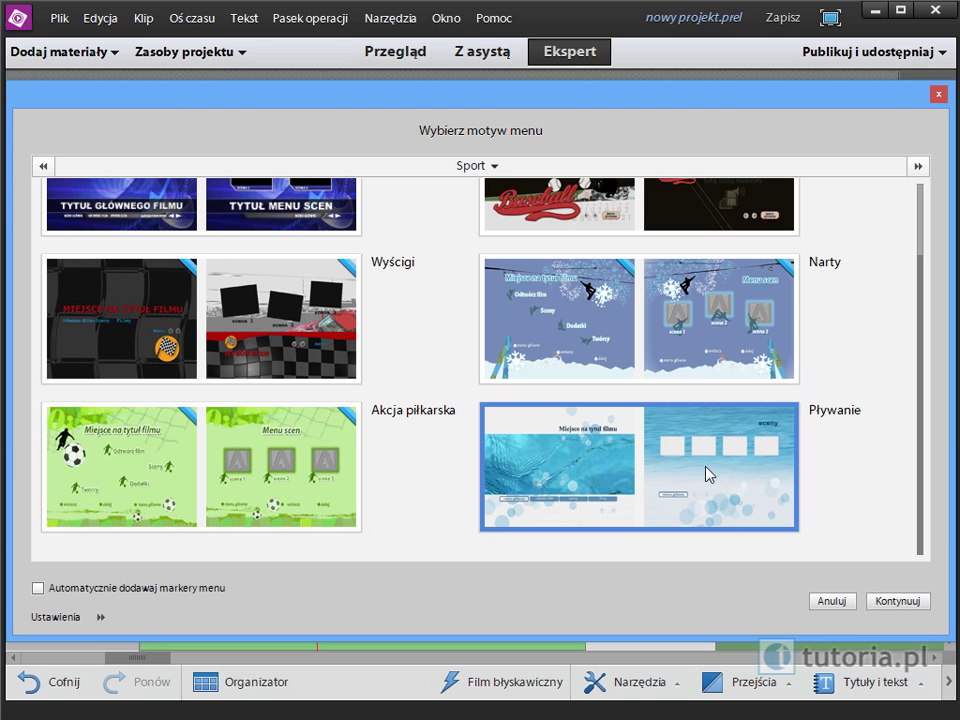
{"action": "left_click", "coordinate": [838, 601]}
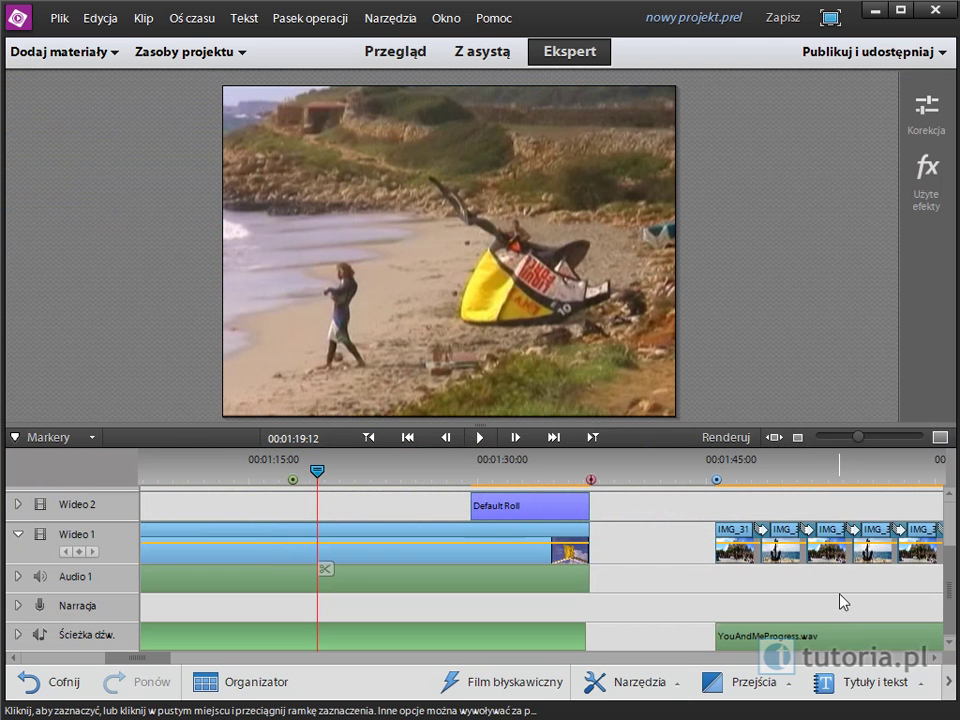
Browse the Tytuły i tekst templates to the Pływanie swimming titles, then close the panel
{"action": "left_click", "coordinate": [920, 686]}
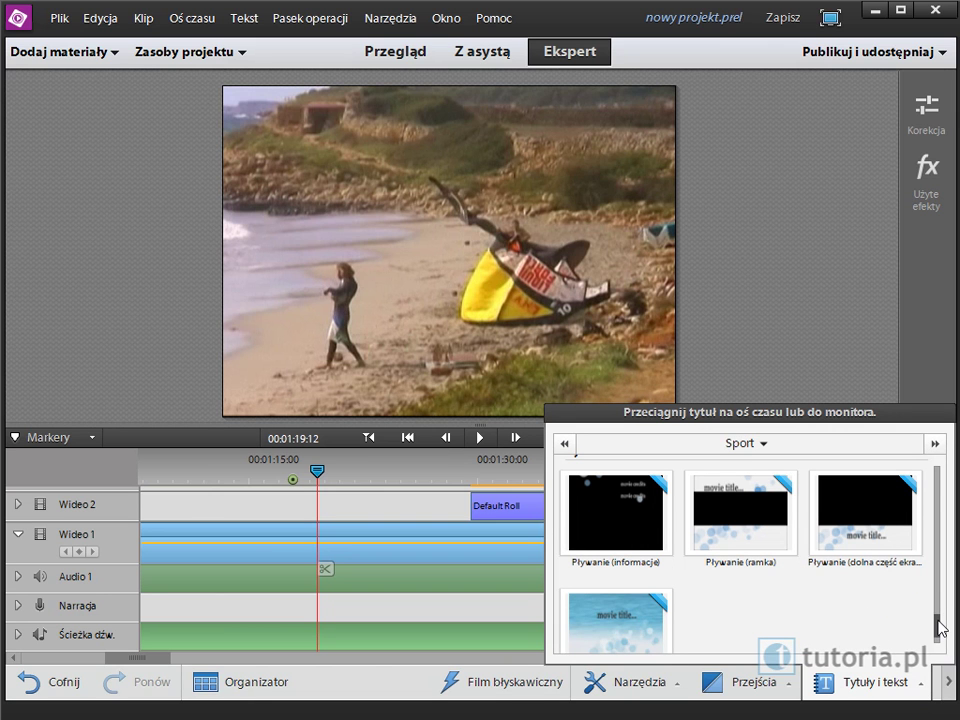
{"action": "scroll", "coordinate": [940, 628], "scroll_direction": "up", "scroll_amount": 1}
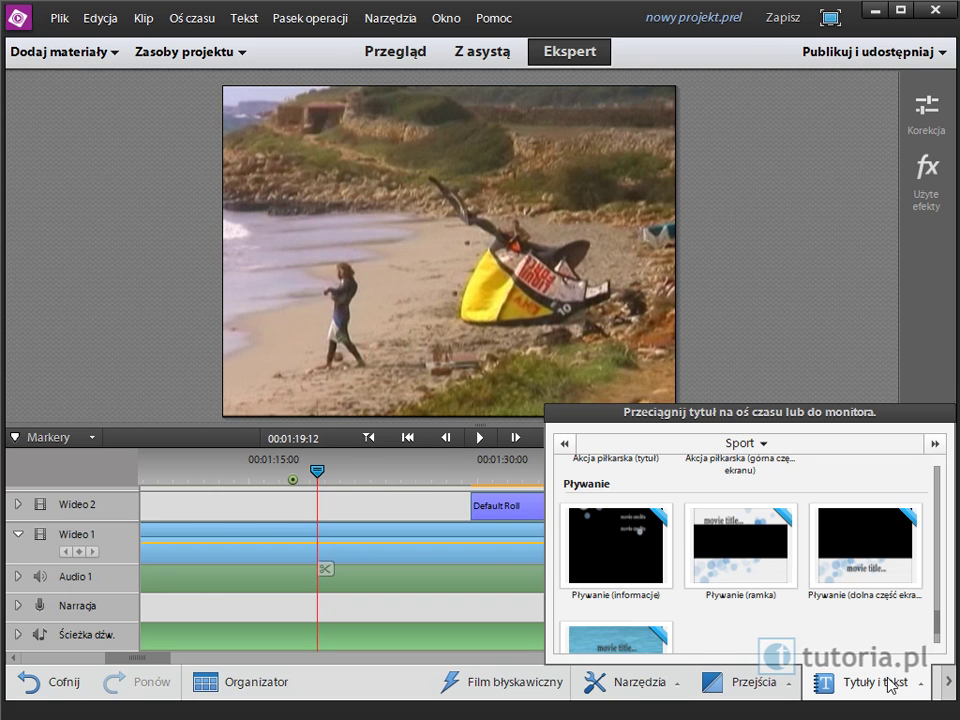
{"action": "left_click", "coordinate": [829, 682]}
Reopen the Menu filmu theme chooser, move it higher, and briefly check the Ustawienia marker settings
{"action": "left_click", "coordinate": [656, 686]}
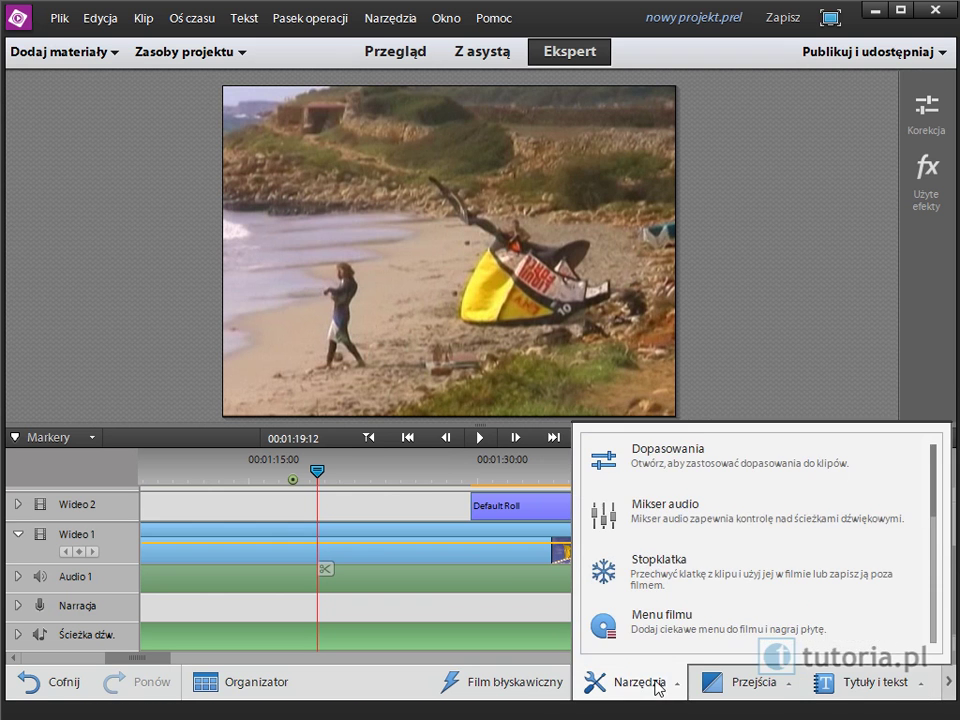
{"action": "left_click", "coordinate": [678, 615]}
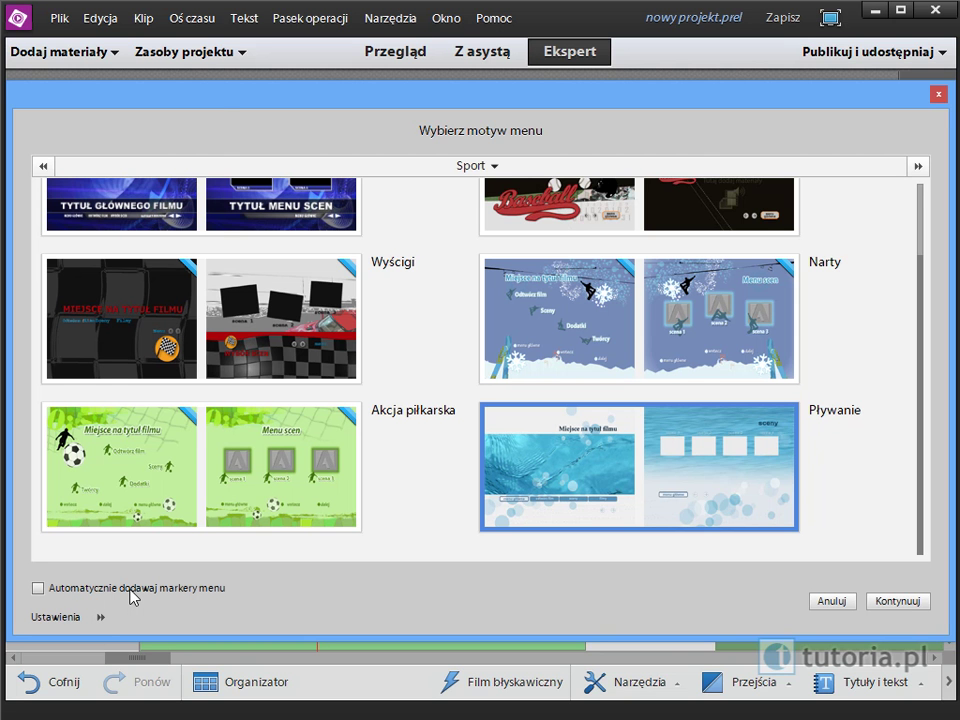
{"action": "left_click_drag", "start_coordinate": [225, 106], "coordinate": [222, 62]}
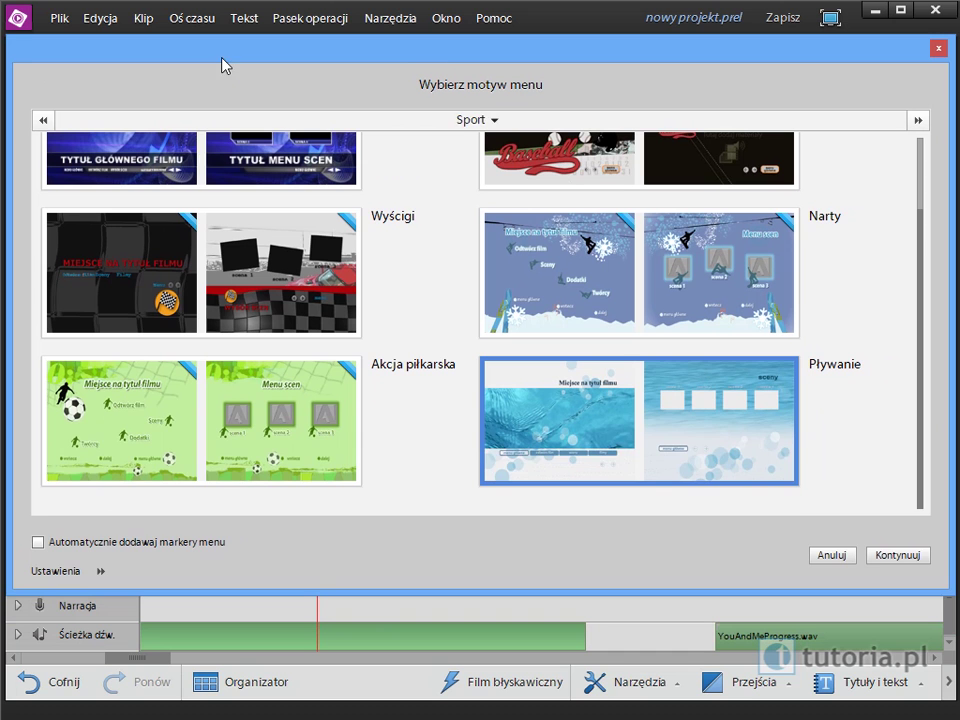
{"action": "left_click", "coordinate": [62, 571]}
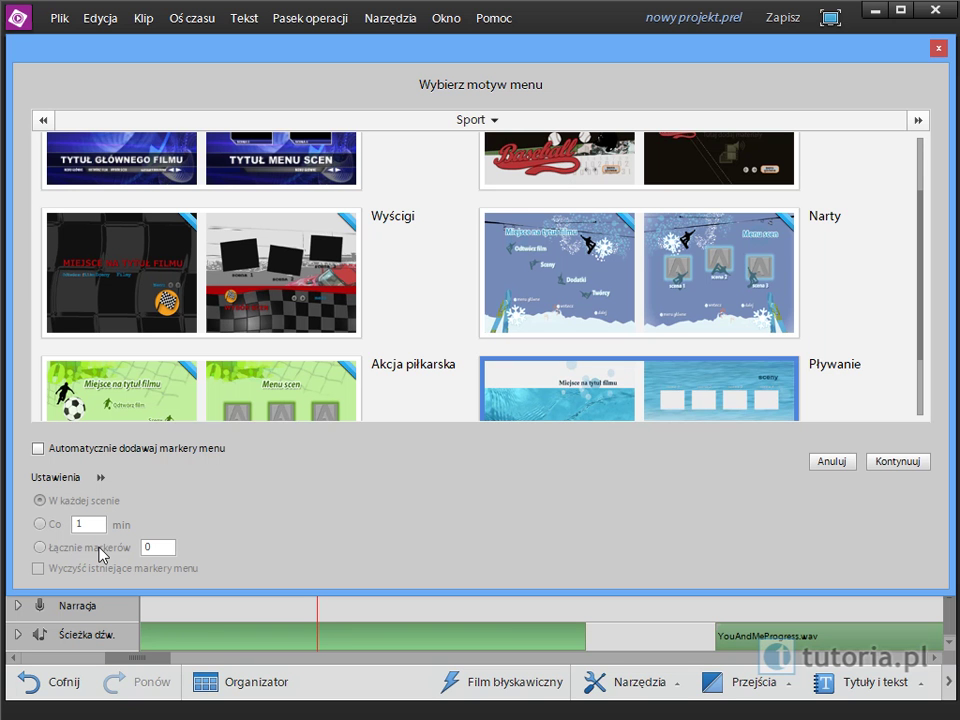
{"action": "left_click", "coordinate": [70, 478]}
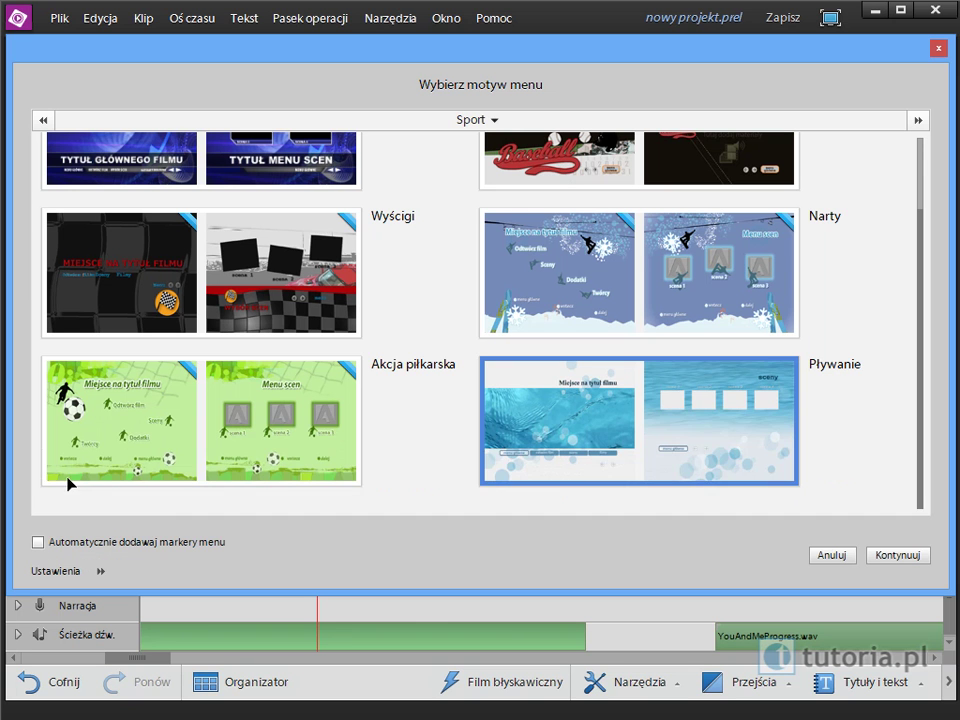
Apply the Pływanie theme to create Menu główne 1 and Menu Sceny 1, reviewing the Dopasowania settings
{"action": "left_click", "coordinate": [899, 556]}
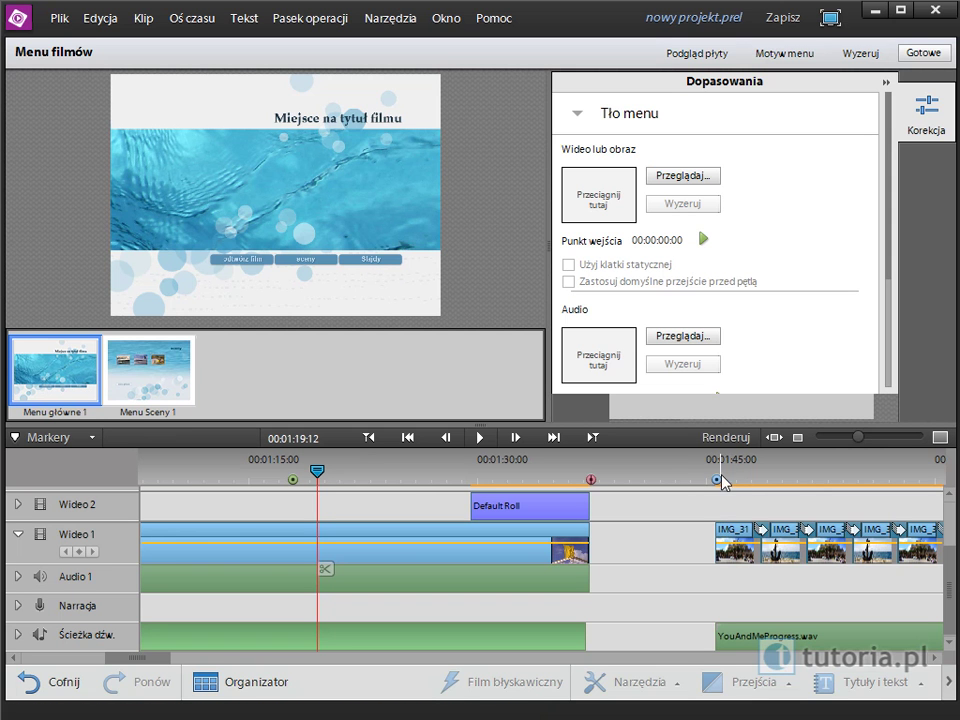
{"action": "mouse_move", "coordinate": [718, 486]}
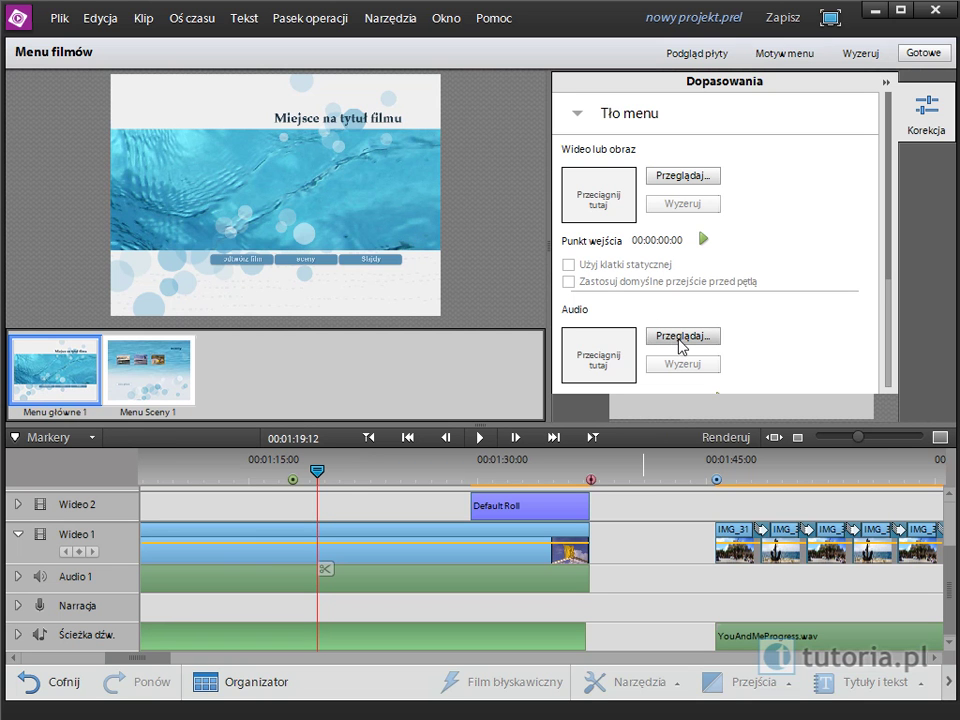
{"action": "left_click_drag", "start_coordinate": [890, 272], "coordinate": [890, 400]}
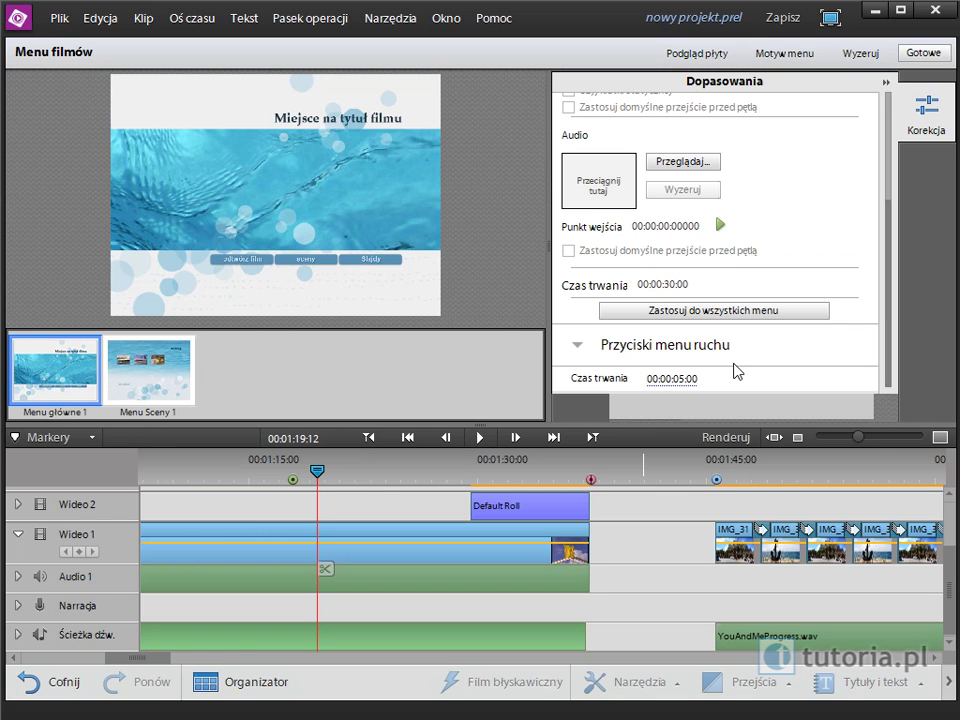
Replace the 'Miejsce na tytuł filmu' main menu title with 'Wakacje nad morzem'
{"action": "left_click", "coordinate": [385, 123]}
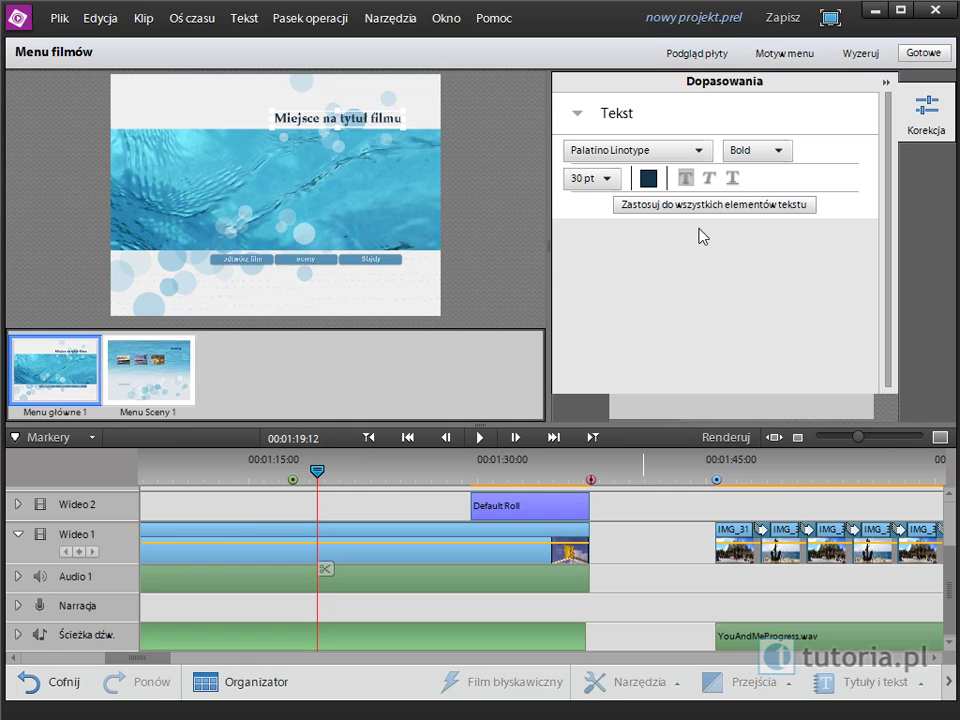
{"action": "right_click", "coordinate": [372, 119]}
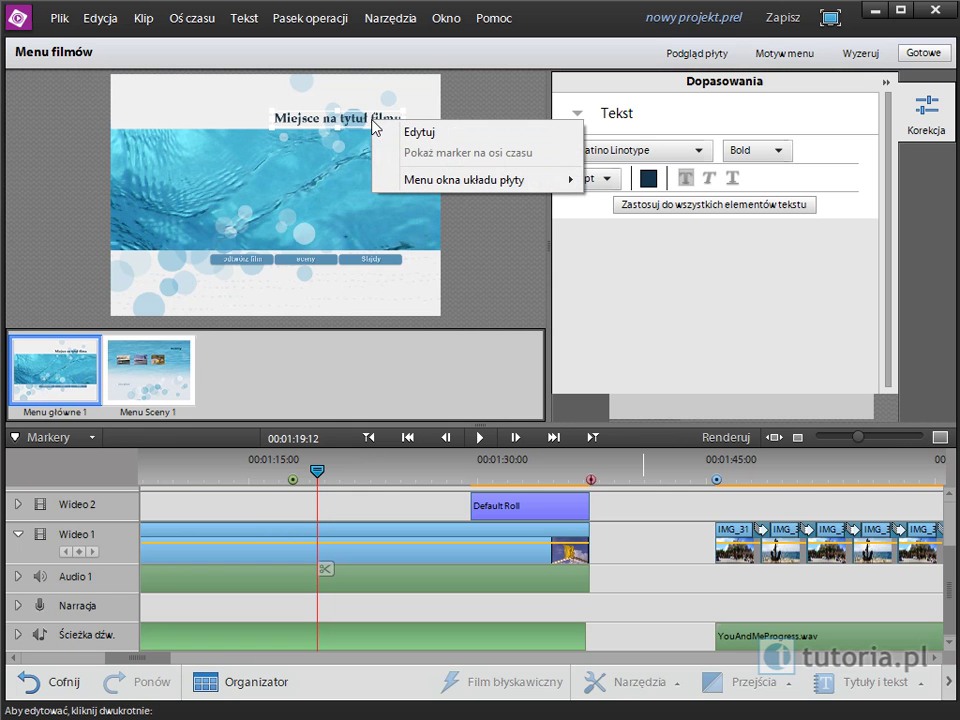
{"action": "left_click", "coordinate": [443, 140]}
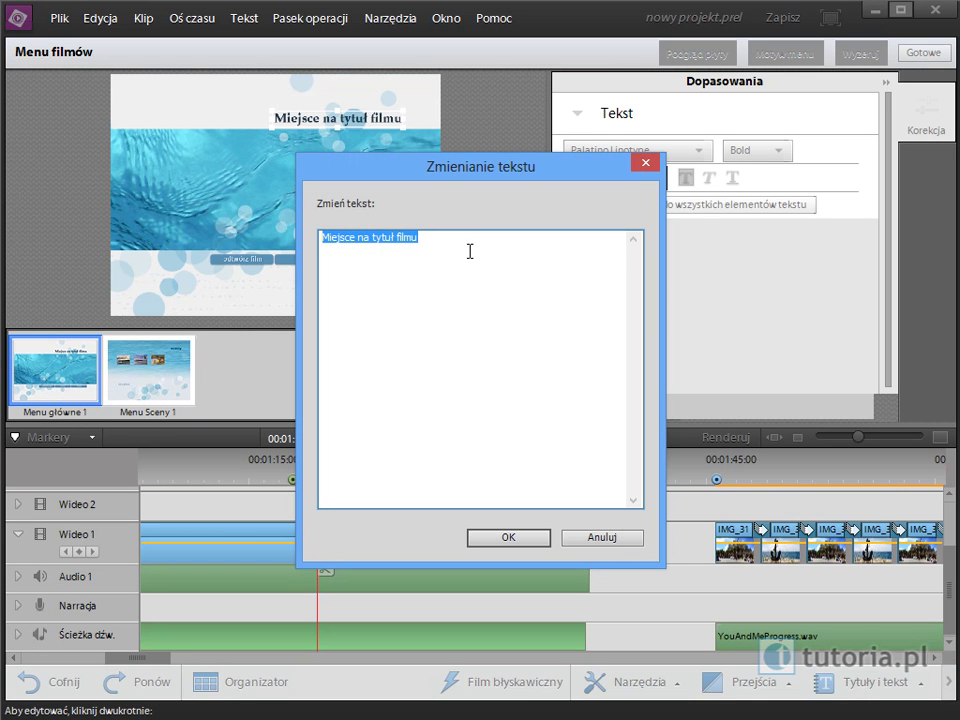
{"action": "type", "text": "Wakacje nad "}
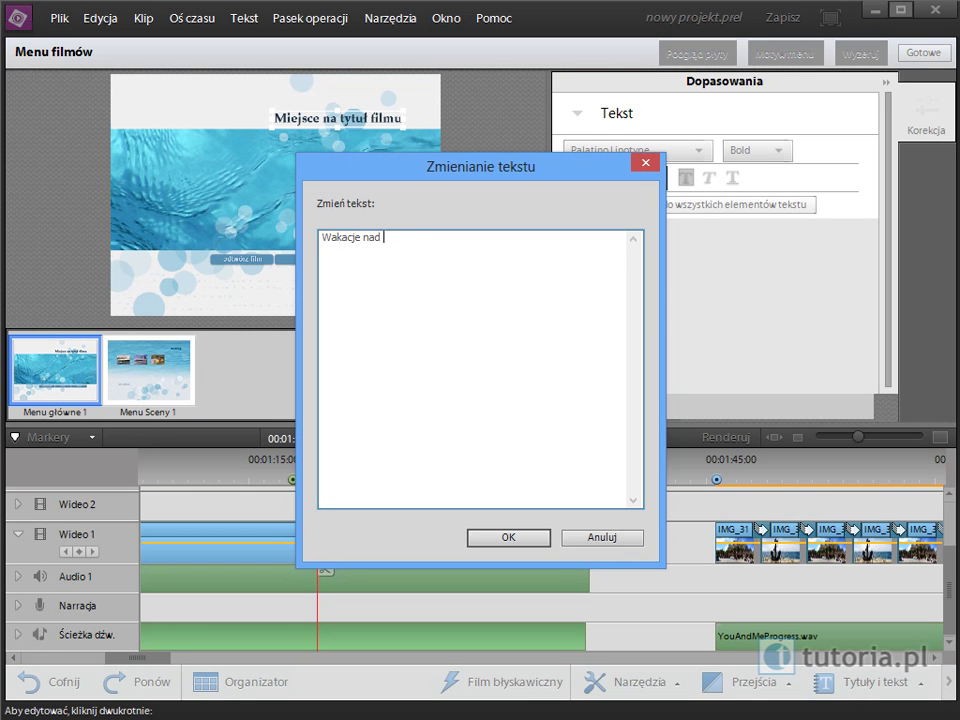
{"action": "type", "text": "morzem"}
{"action": "left_click", "coordinate": [491, 540]}
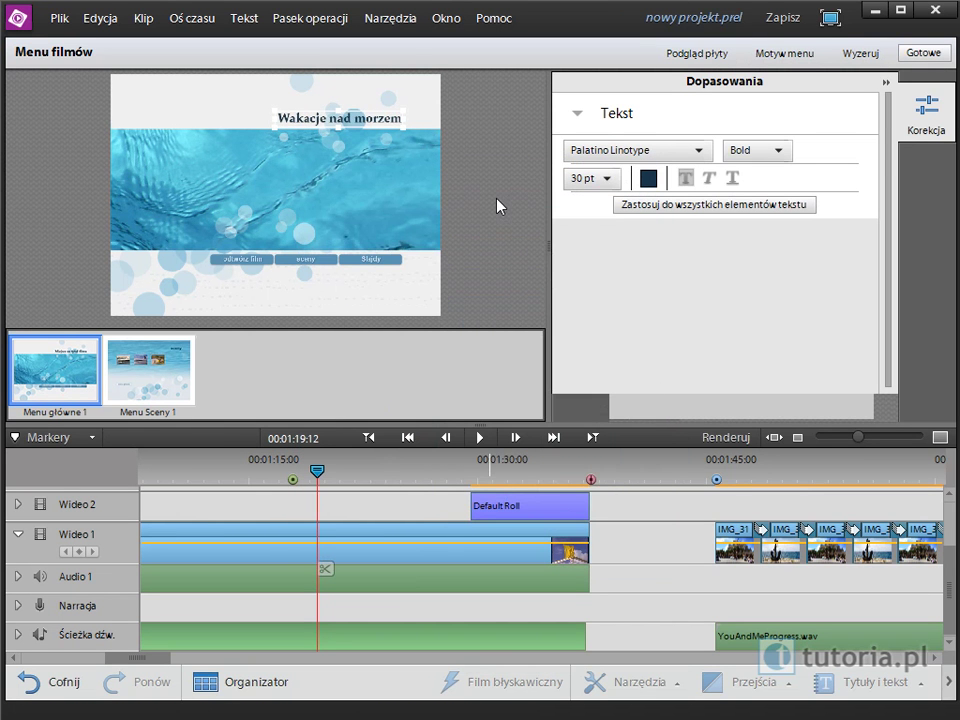
Inspect the Slajdy button's marker settings without changes, then switch to the Menu Sceny 1 menu
{"action": "left_click", "coordinate": [374, 262]}
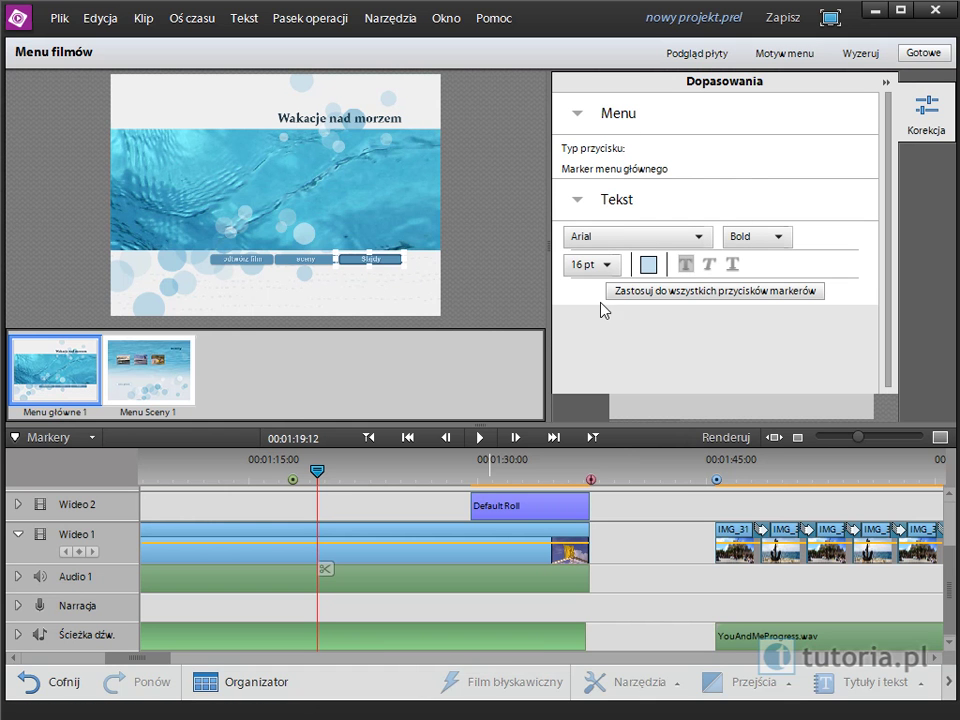
{"action": "right_click", "coordinate": [375, 262]}
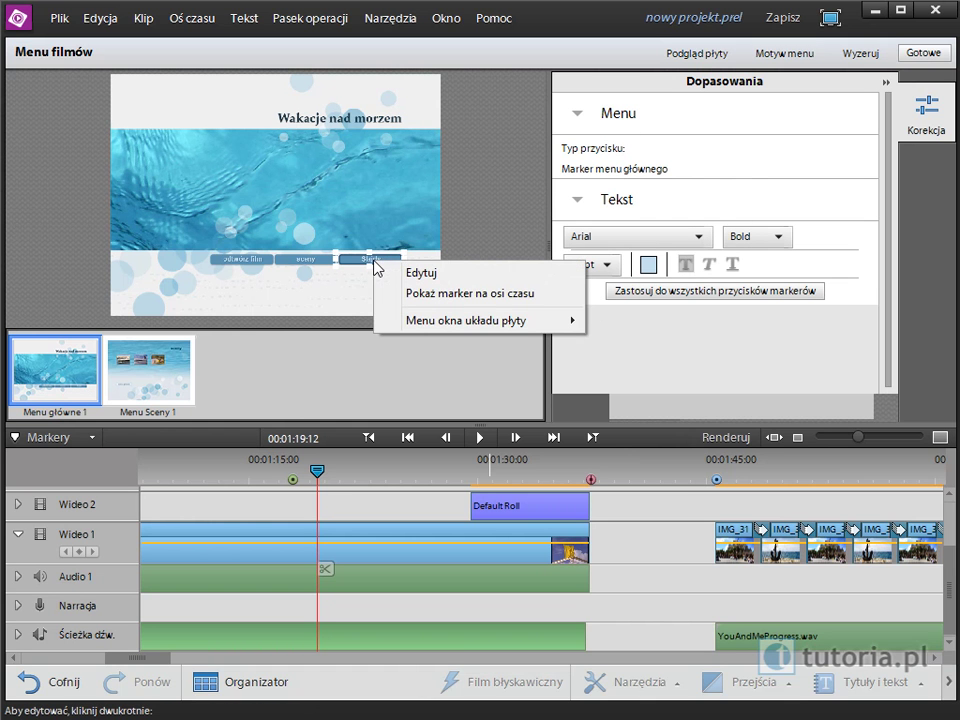
{"action": "left_click", "coordinate": [441, 272]}
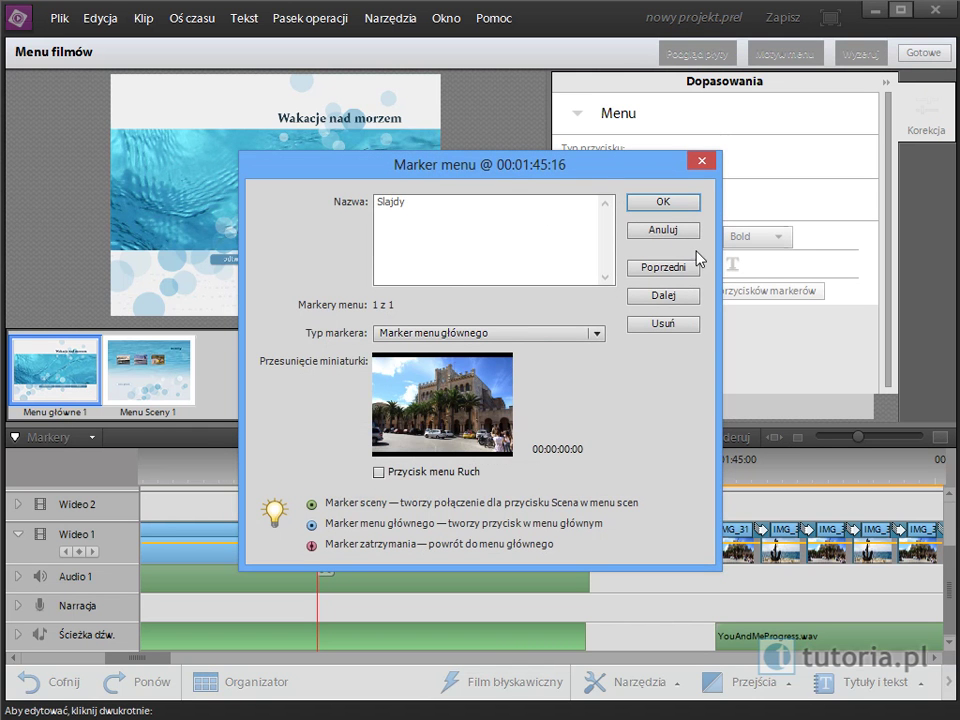
{"action": "left_click", "coordinate": [670, 232]}
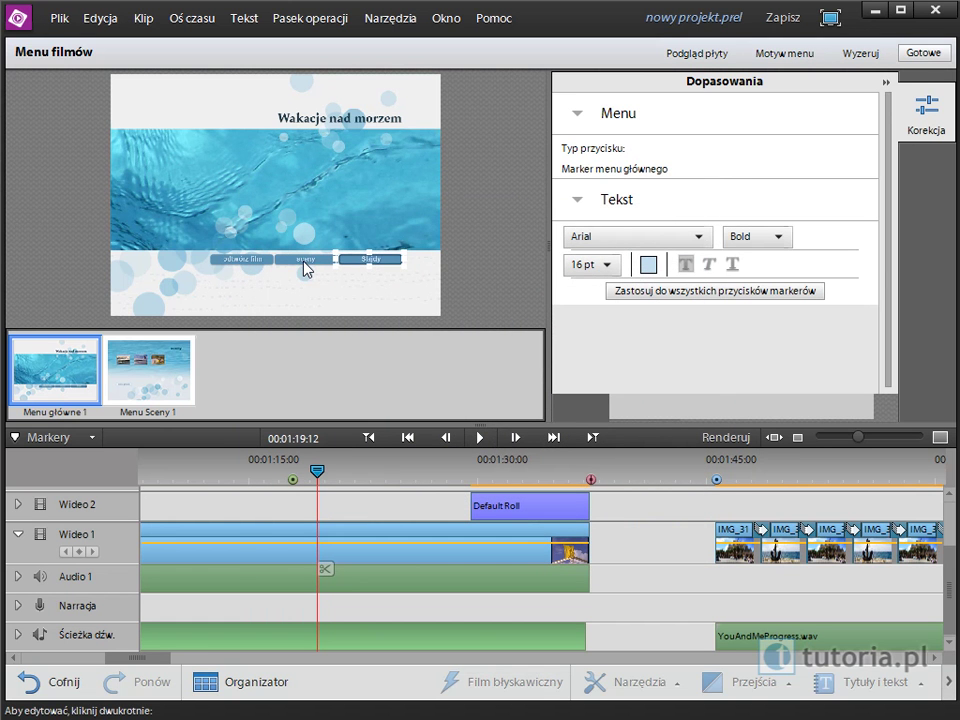
{"action": "left_click", "coordinate": [174, 381]}
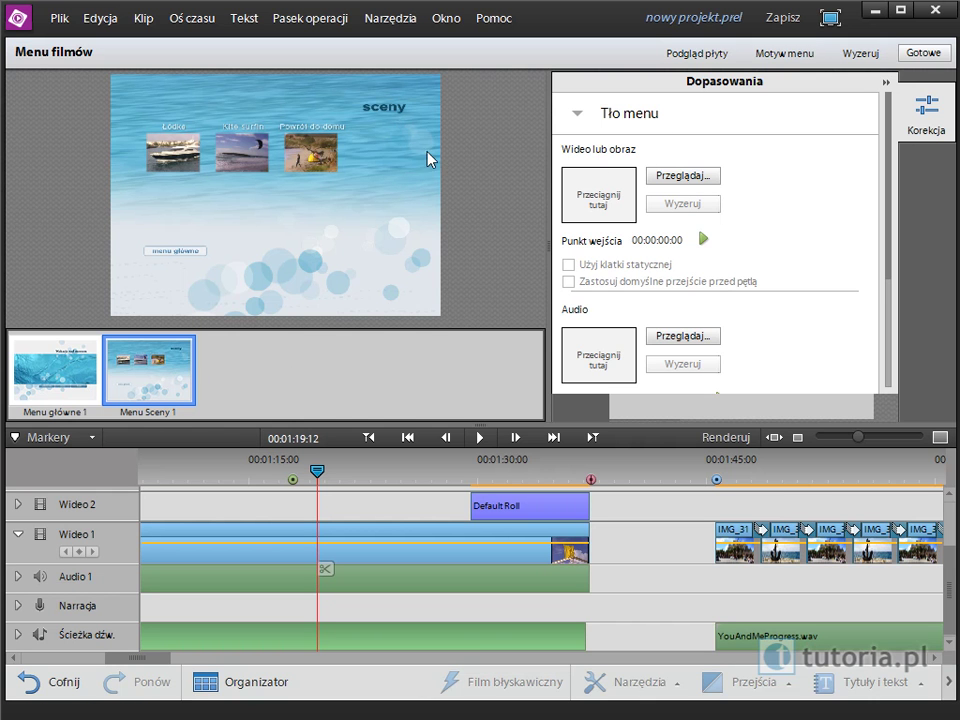
Change the scene menu heading text from 'sceny' to 'Wybór scen'
{"action": "left_click", "coordinate": [390, 113]}
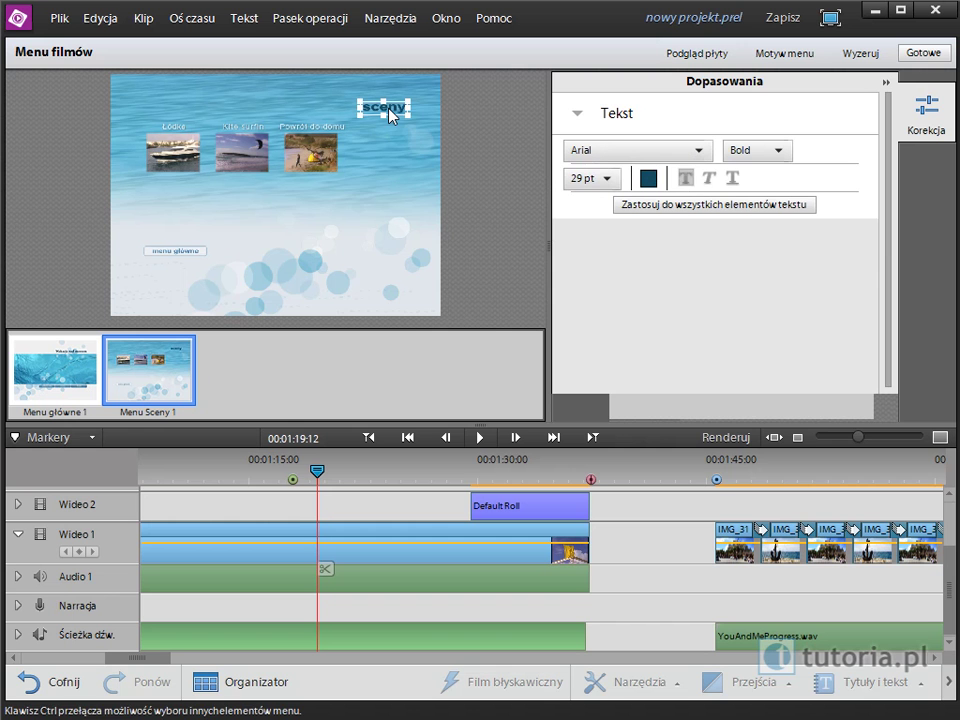
{"action": "right_click", "coordinate": [392, 108]}
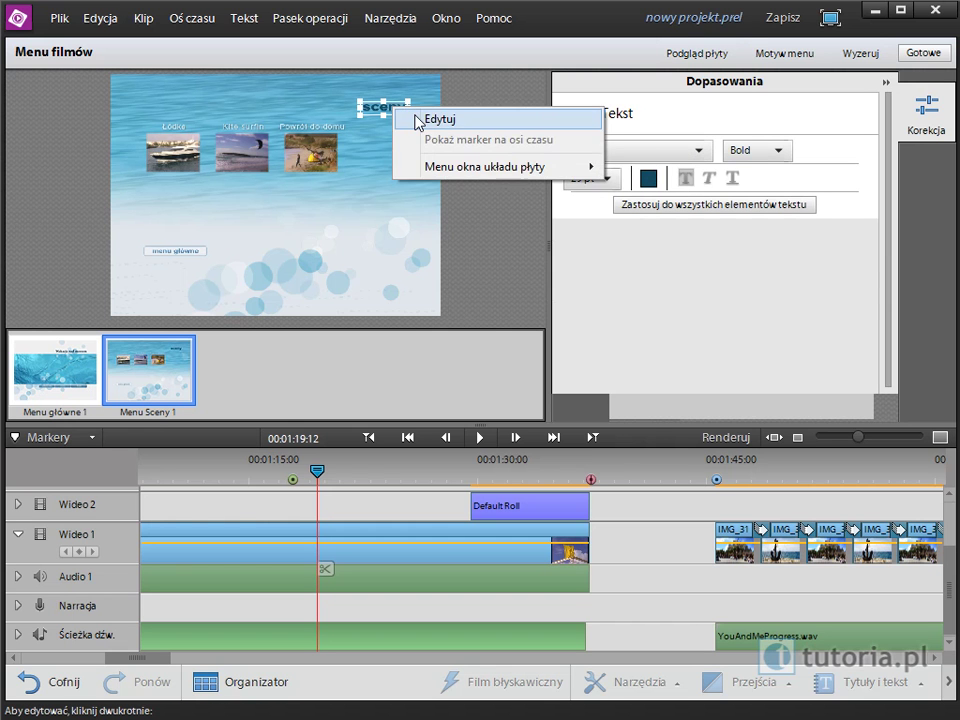
{"action": "left_click", "coordinate": [418, 120]}
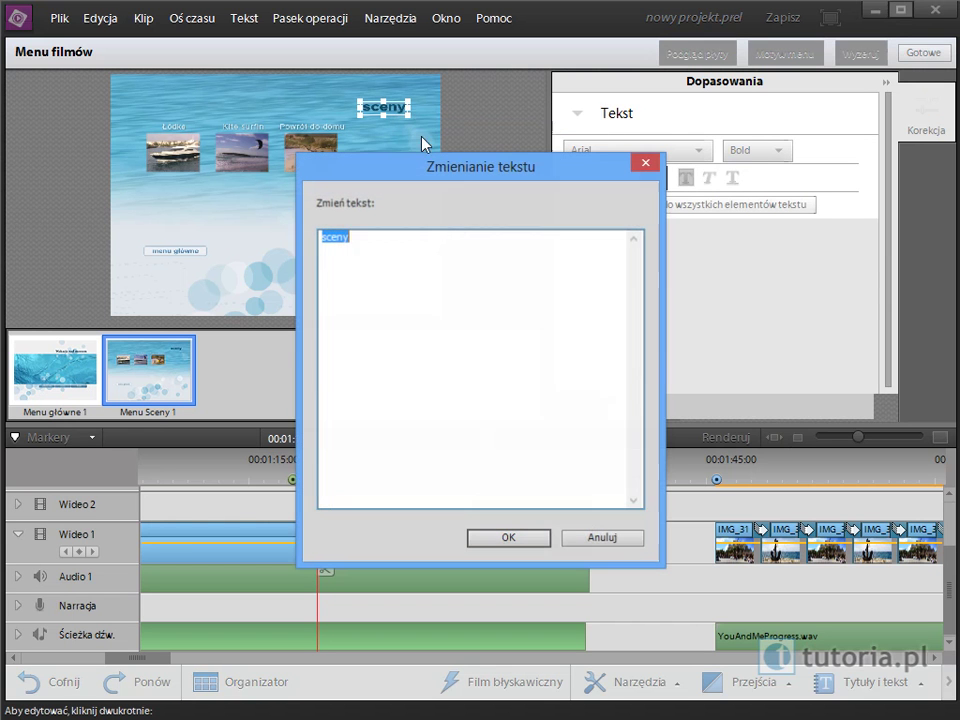
{"action": "left_click", "coordinate": [438, 312]}
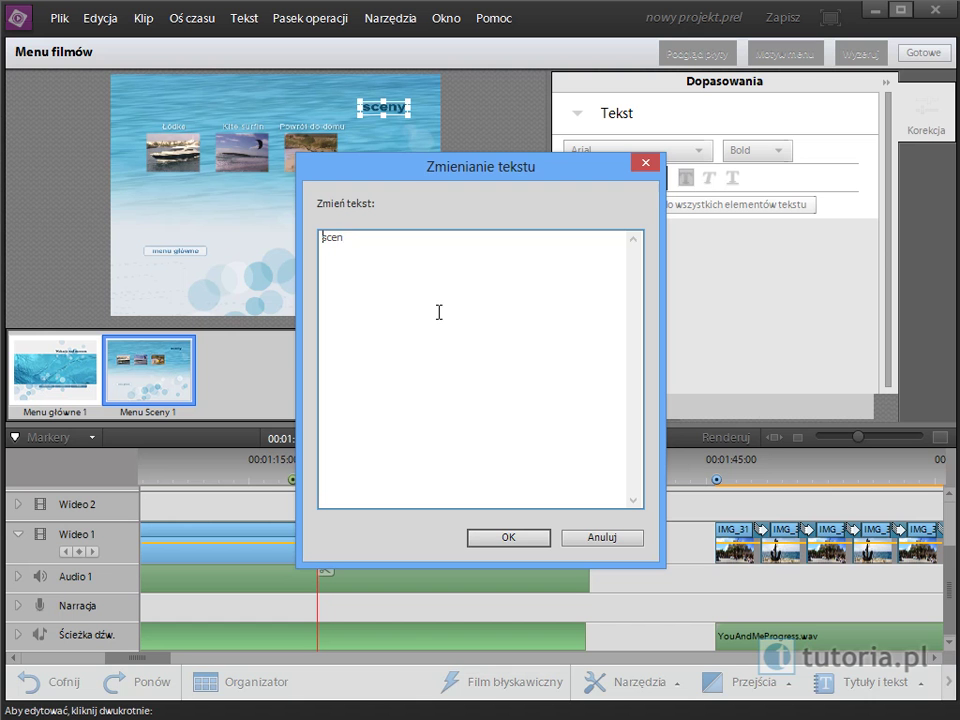
{"action": "type", "text": "Wybór"}
{"action": "left_click", "coordinate": [510, 539]}
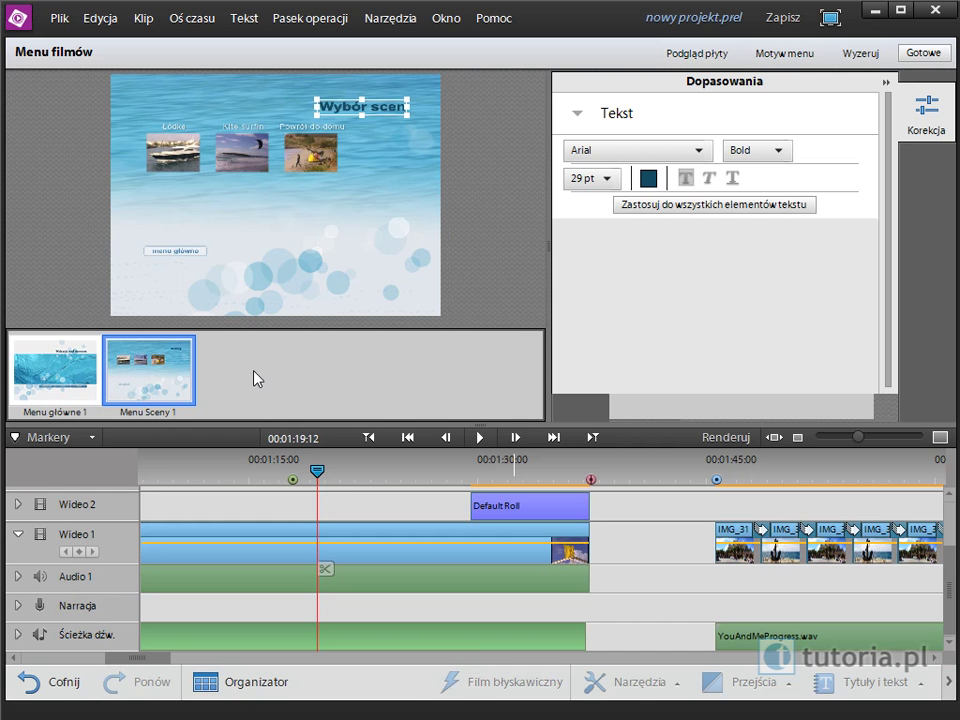
Turn the Łódka scene button into a motion button with its In point at 00:00:00:00
{"action": "left_click", "coordinate": [191, 170]}
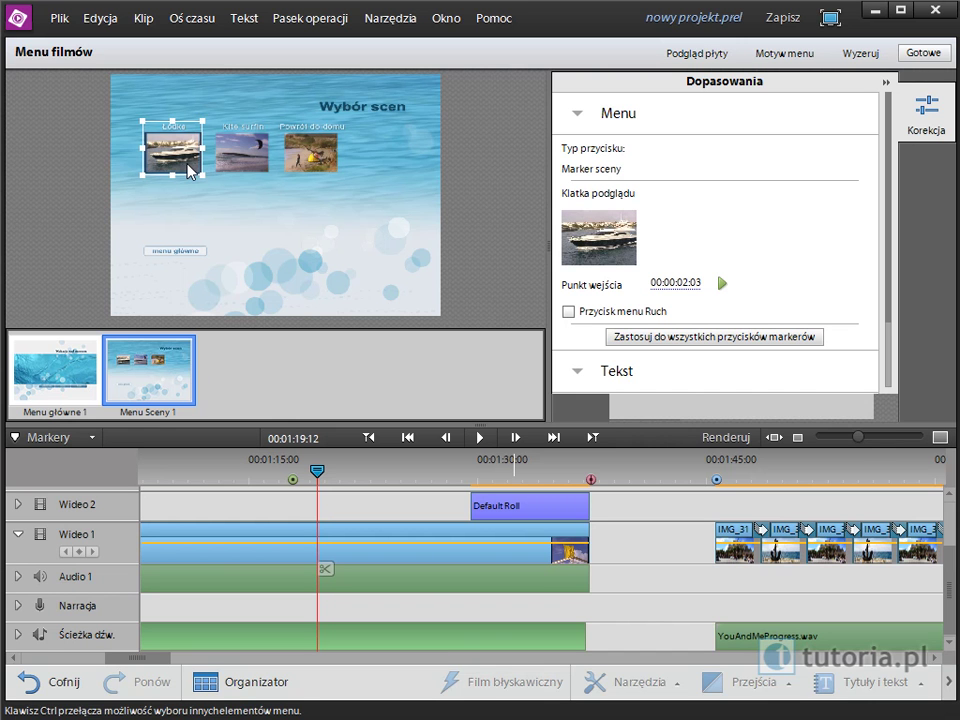
{"action": "left_click", "coordinate": [568, 312]}
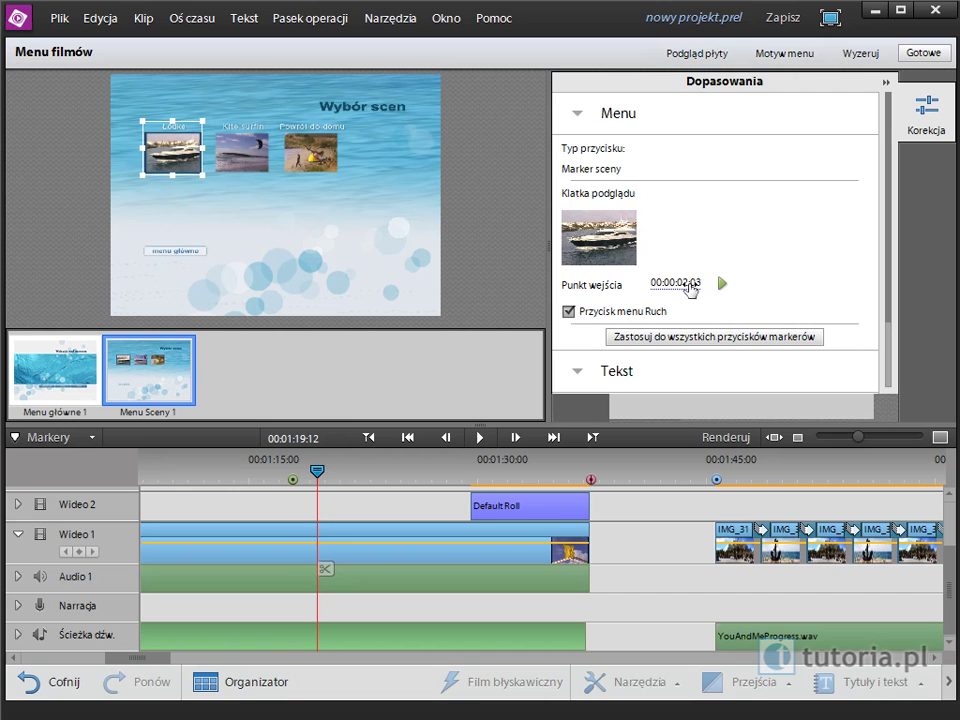
{"action": "left_click_drag", "start_coordinate": [675, 283], "coordinate": [600, 283]}
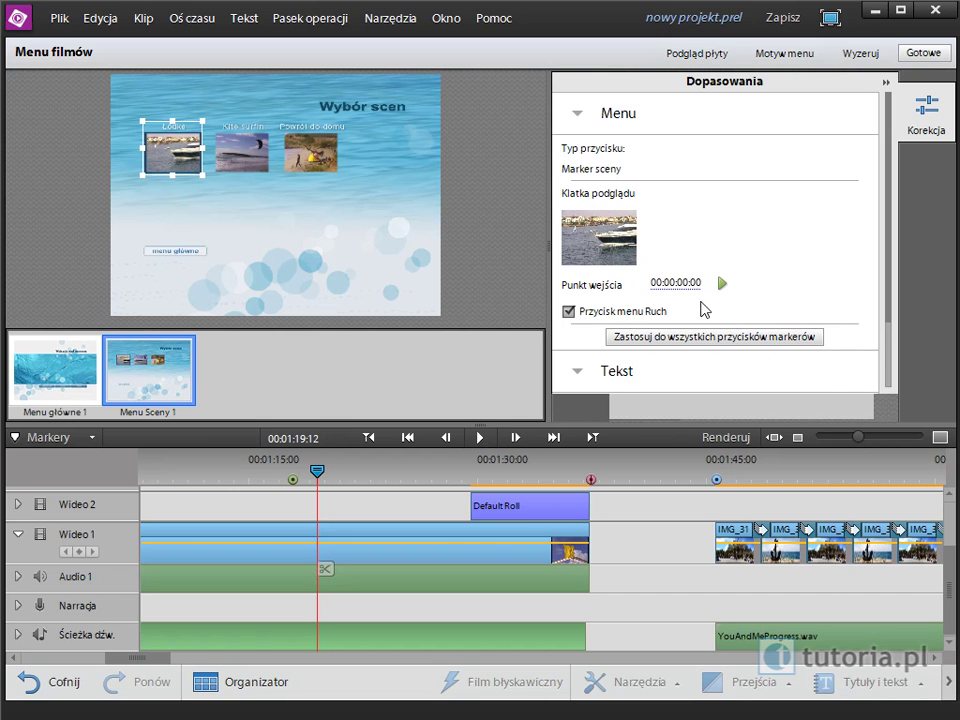
{"action": "scroll", "coordinate": [896, 364], "scroll_direction": "down", "scroll_amount": 2}
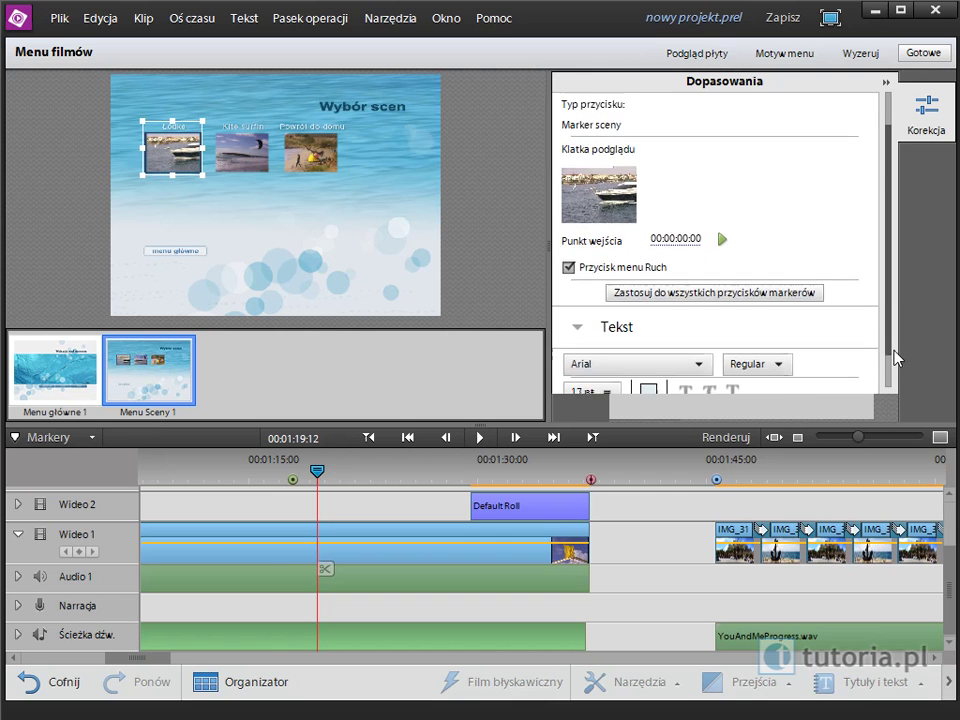
{"action": "scroll", "coordinate": [896, 381], "scroll_direction": "down", "scroll_amount": 1}
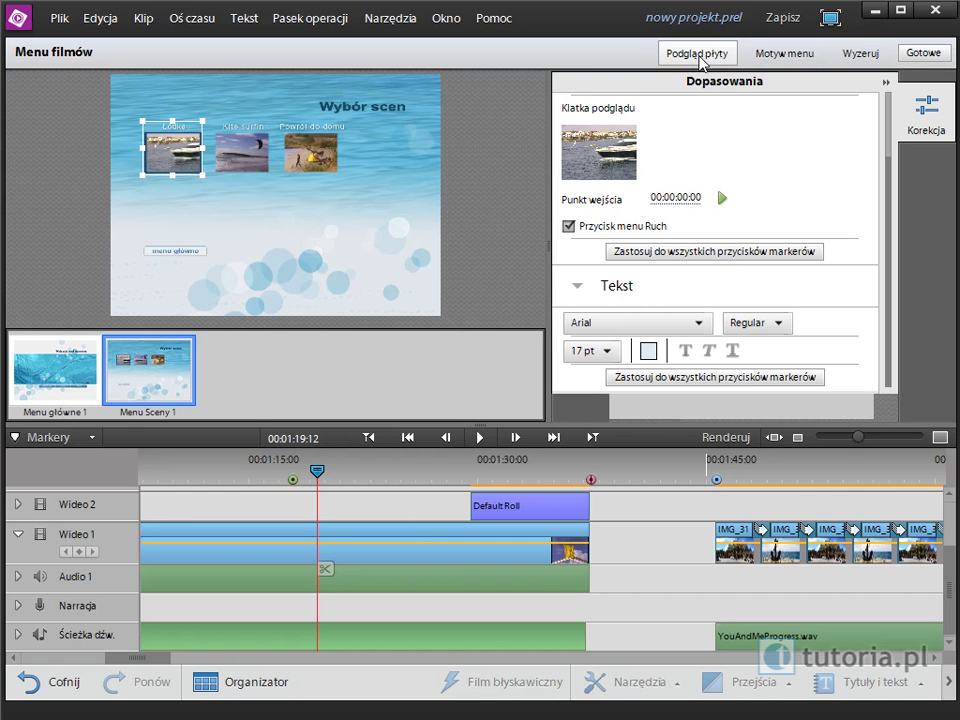
In the disc preview, open the scene menu and play, then pause, the kite-surfing scene
{"action": "left_click", "coordinate": [703, 57]}
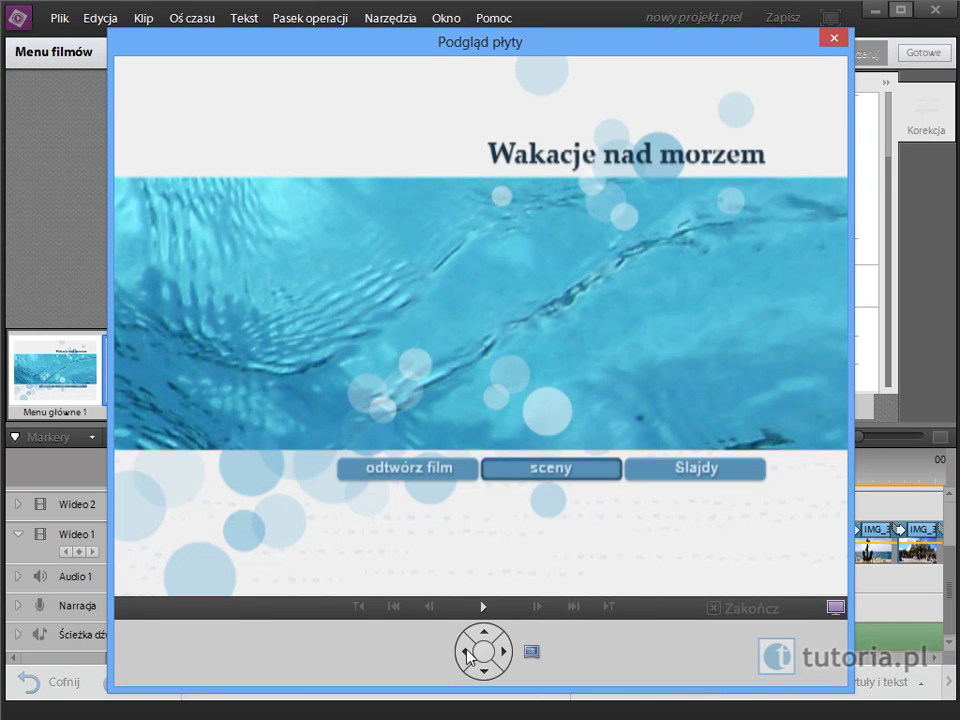
{"action": "left_click", "coordinate": [533, 652]}
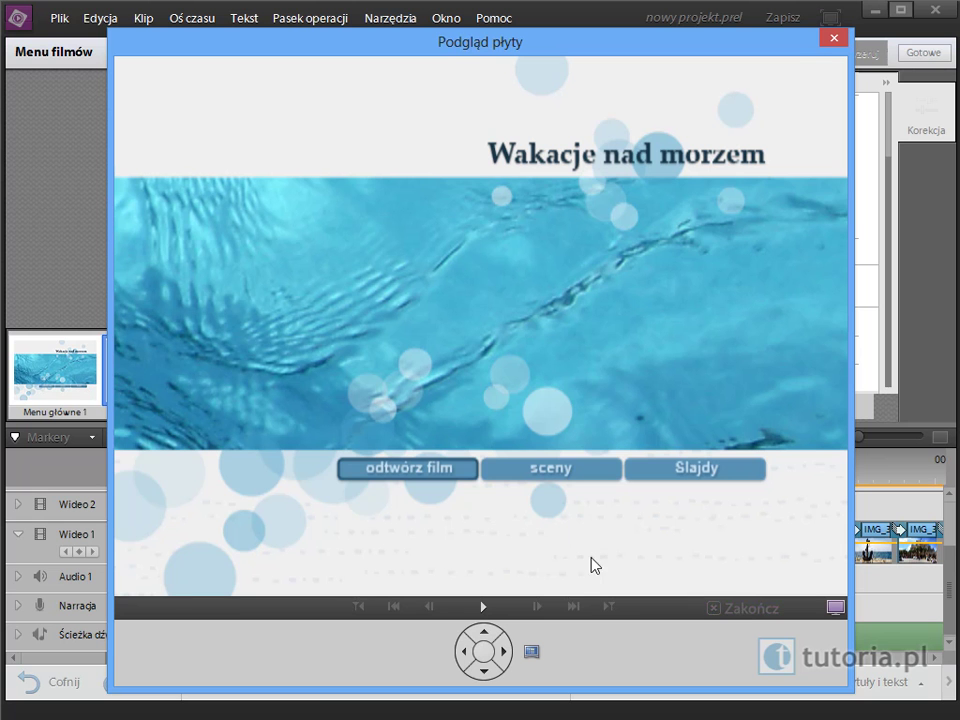
{"action": "left_click", "coordinate": [573, 470]}
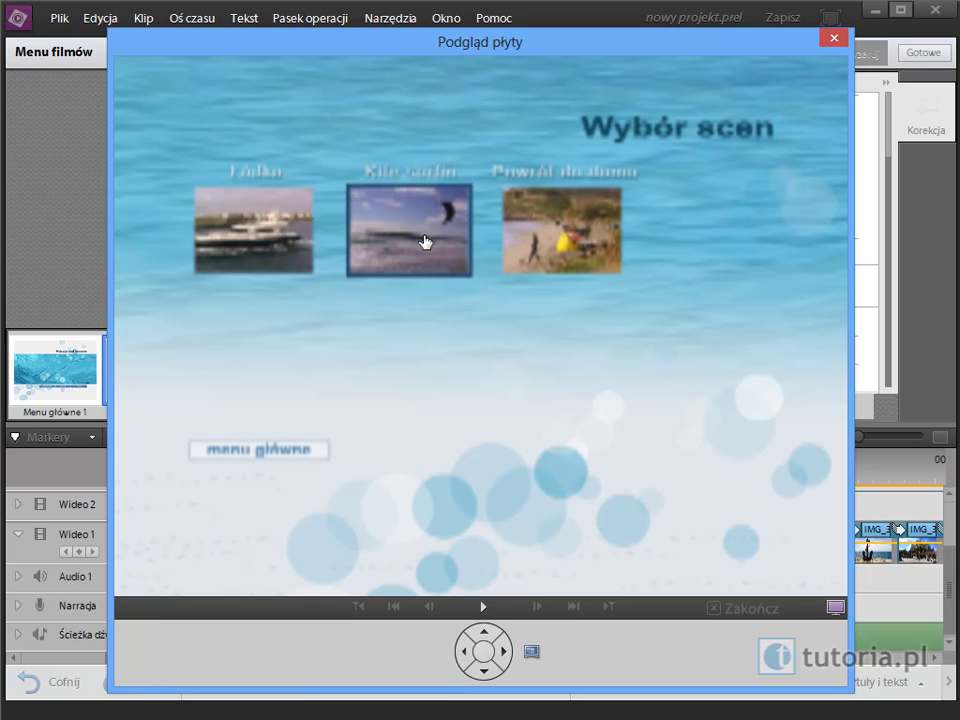
{"action": "left_click", "coordinate": [571, 237]}
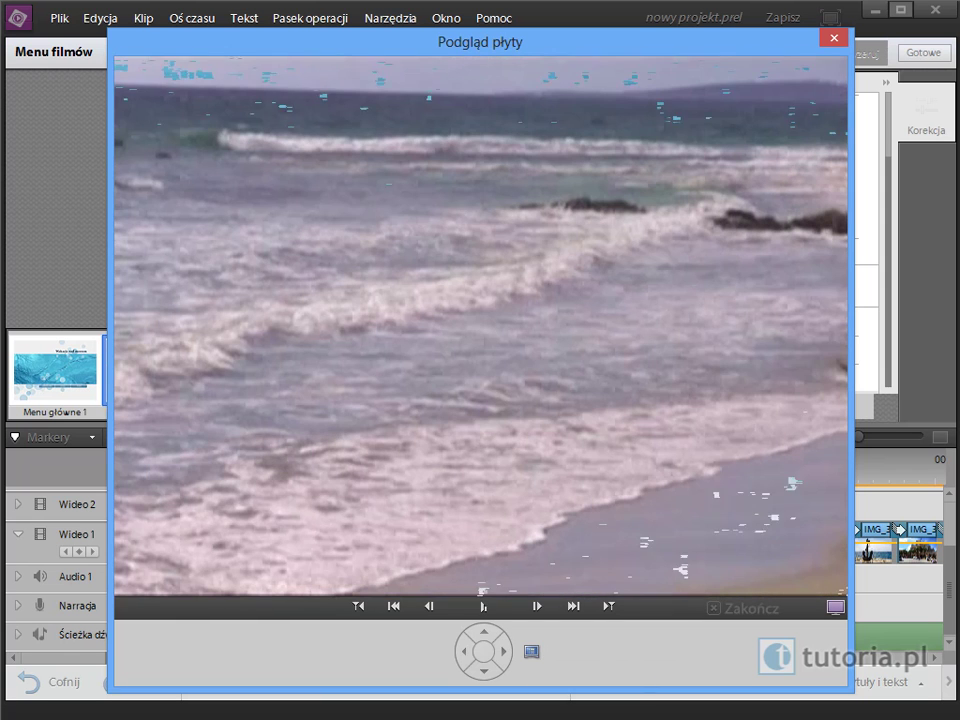
{"action": "left_click", "coordinate": [483, 606]}
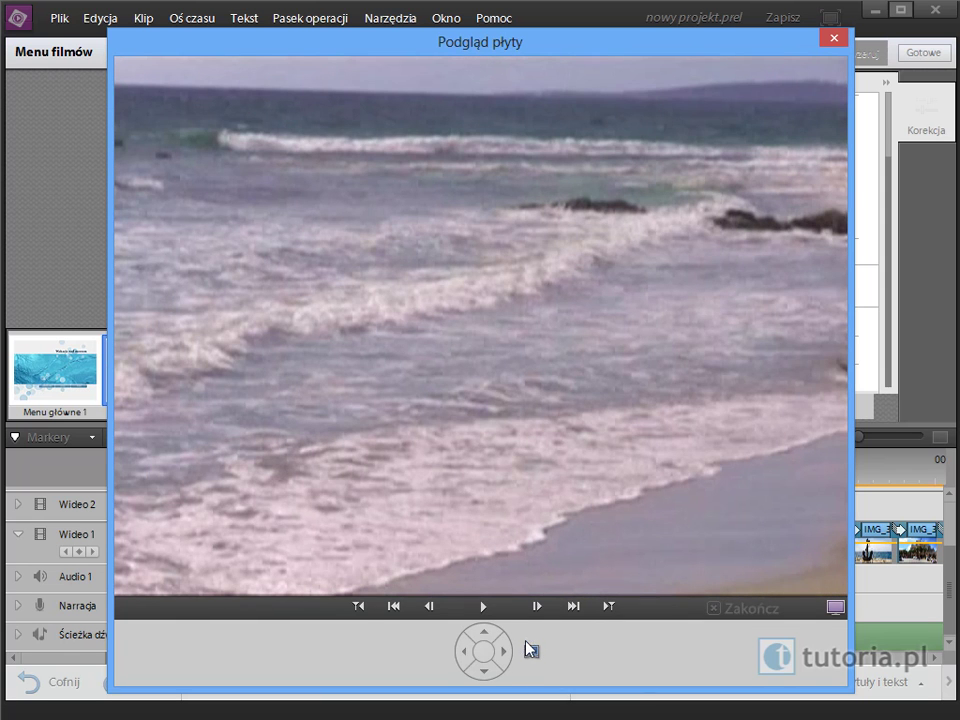
Return to the main menu, test the Slajdy slideshow, then close the preview and finish menu editing
{"action": "left_click", "coordinate": [533, 654]}
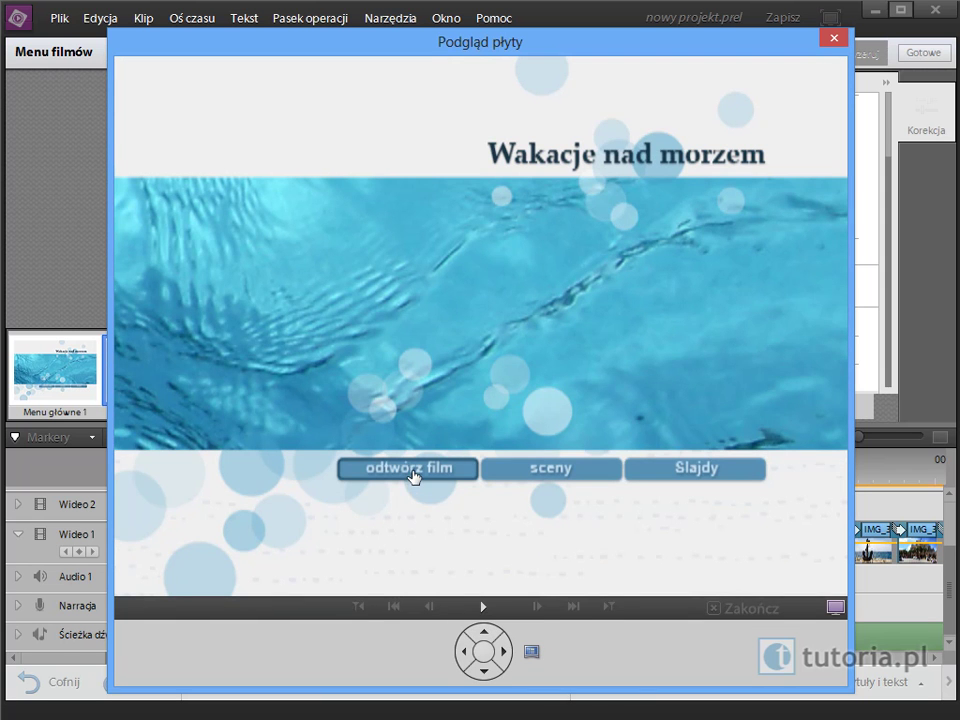
{"action": "left_click", "coordinate": [705, 474]}
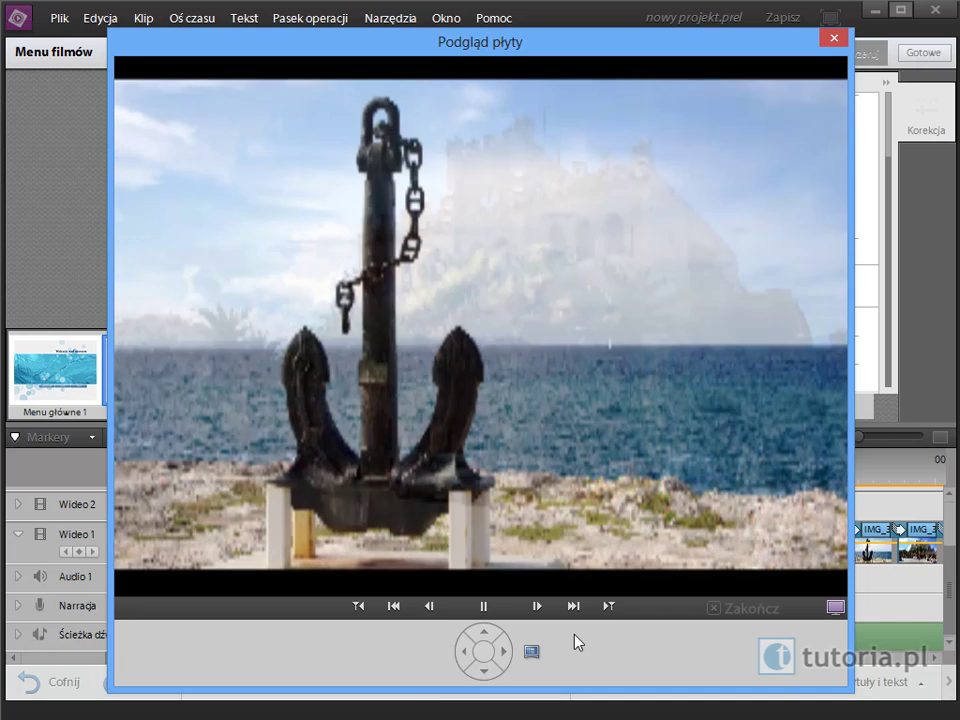
{"action": "left_click", "coordinate": [531, 651]}
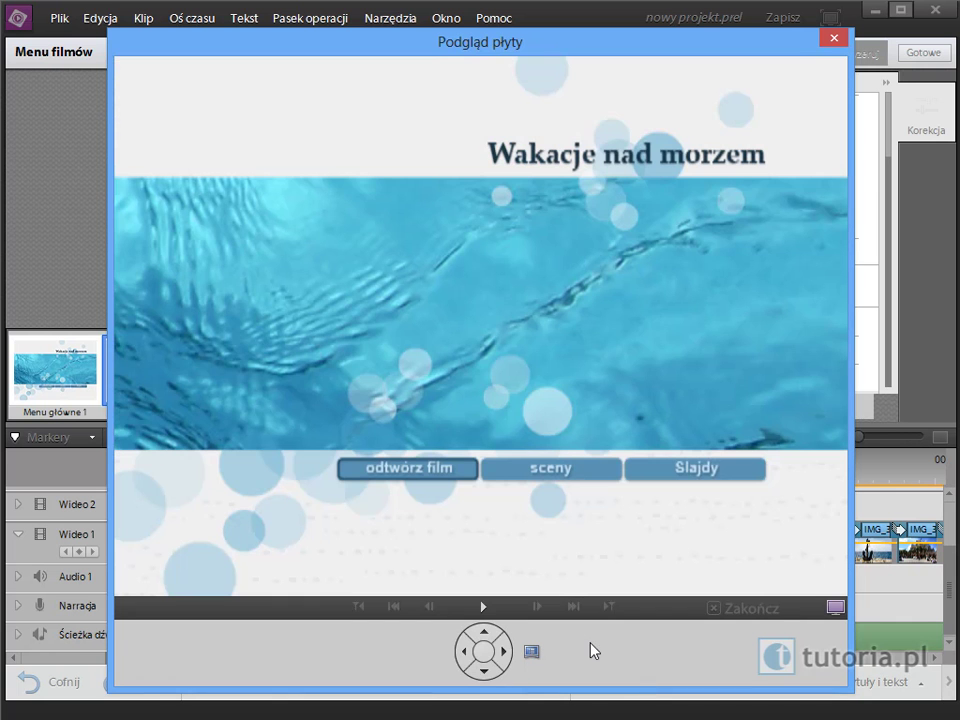
{"action": "left_click", "coordinate": [764, 610]}
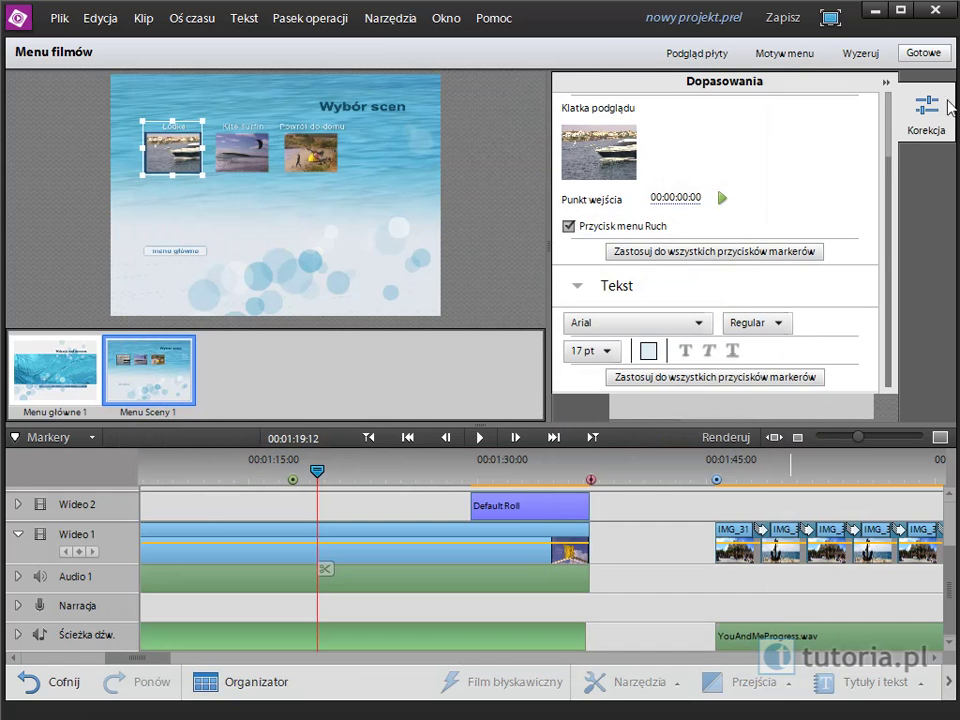
{"action": "left_click", "coordinate": [938, 54]}
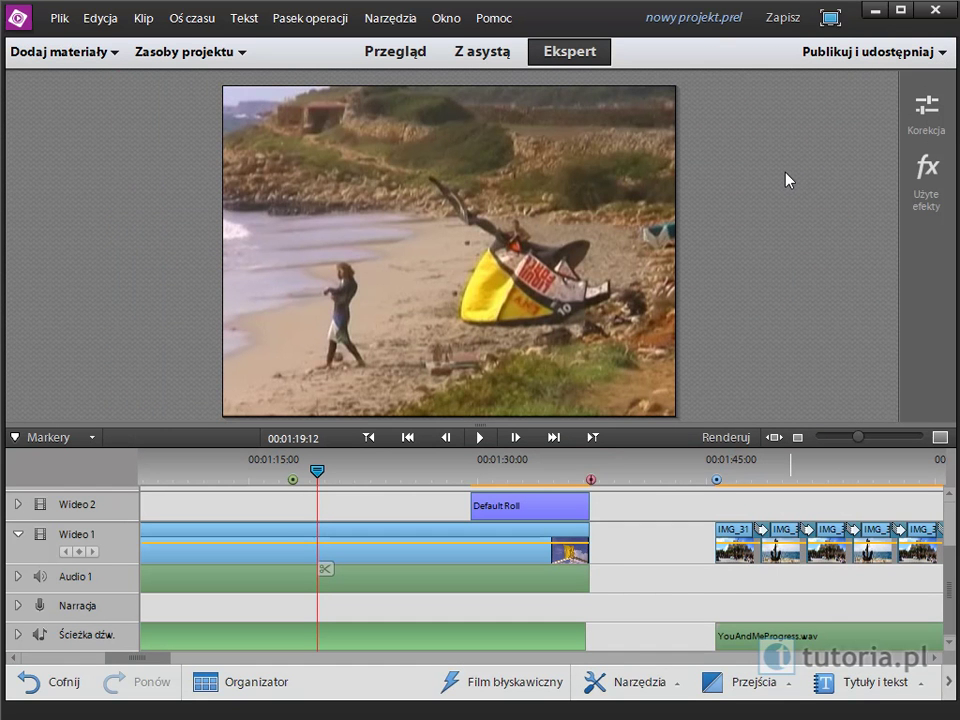